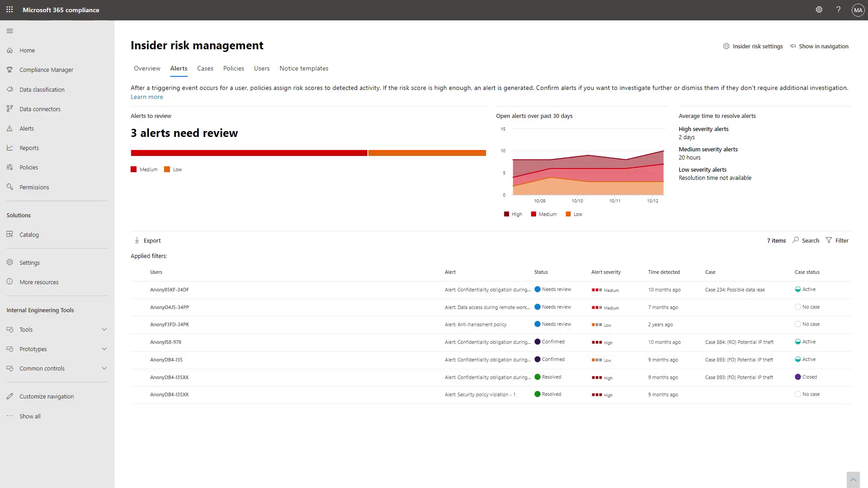
# Step: Apply the alert filters, narrowing the list to seven alerts led by the Case 234 alert
pyautogui.click(839, 241)
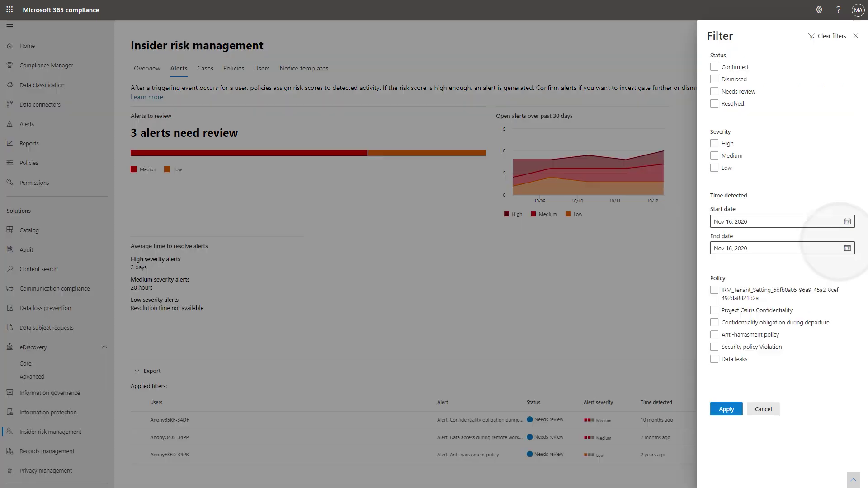
pyautogui.click(727, 409)
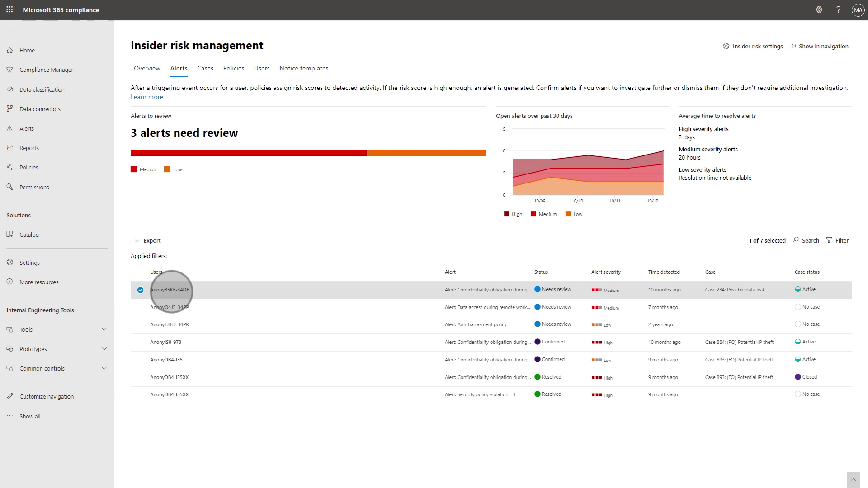
# Step: Scroll the top confidentiality alert's panel through user, alert and content-detected details
pyautogui.moveTo(859, 72); pyautogui.dragTo(858, 254)
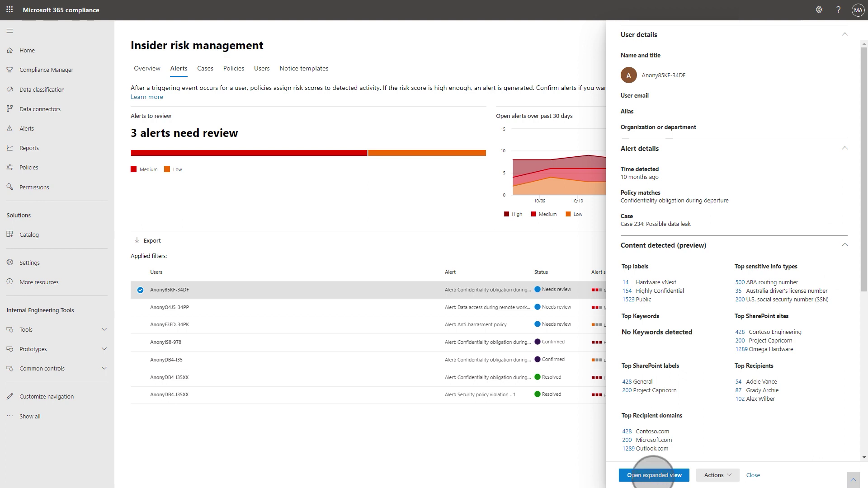
# Step: Show the alert's user activity and open the alert in full-page expanded view
pyautogui.click(652, 475)
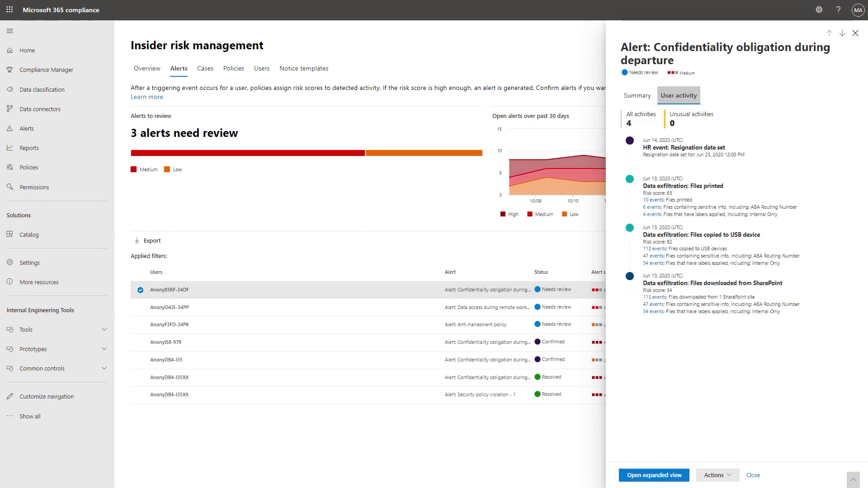
pyautogui.click(638, 95)
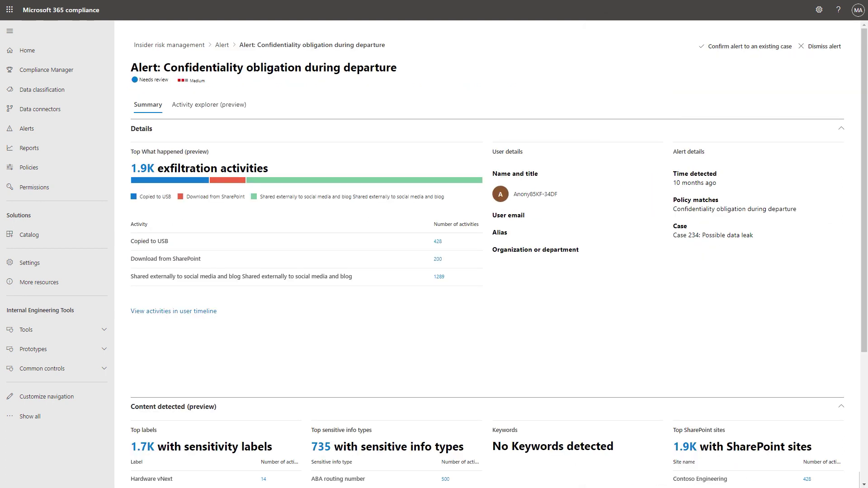
pyautogui.moveTo(858, 72); pyautogui.dragTo(856, 253)
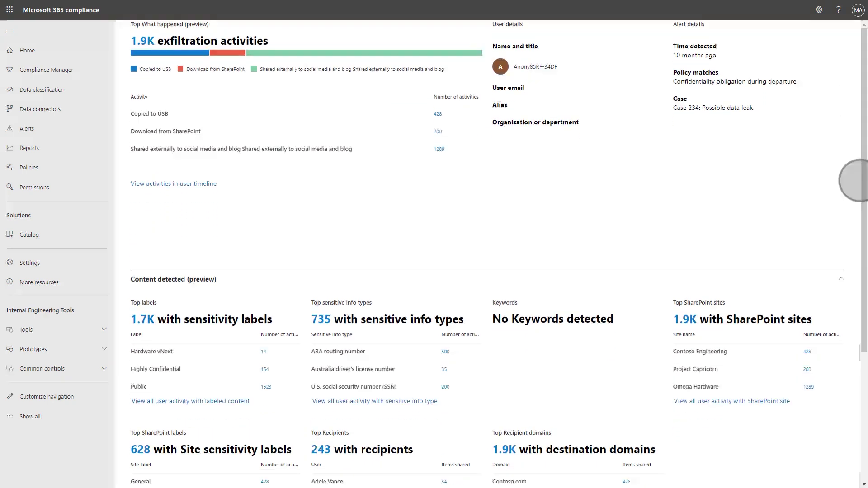
pyautogui.moveTo(857, 253); pyautogui.dragTo(857, 72)
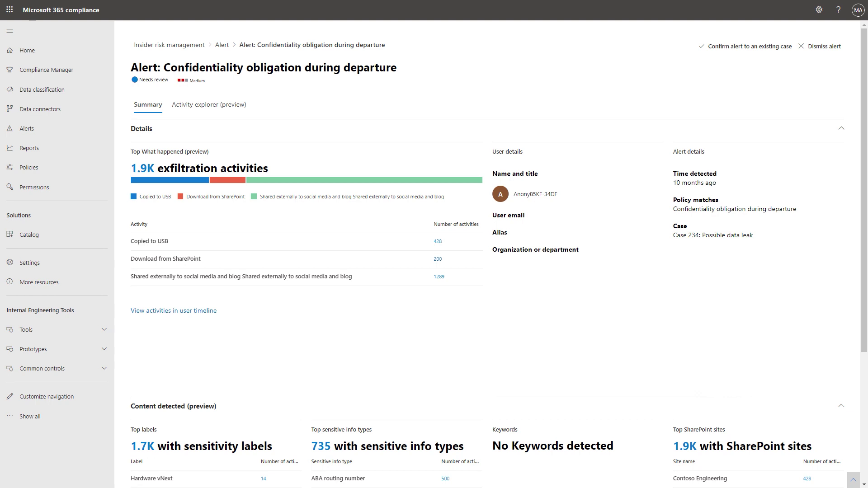
# Step: Filter the alert's Activity explorer events to Highly Confidential files and export them as CSV
pyautogui.click(207, 104)
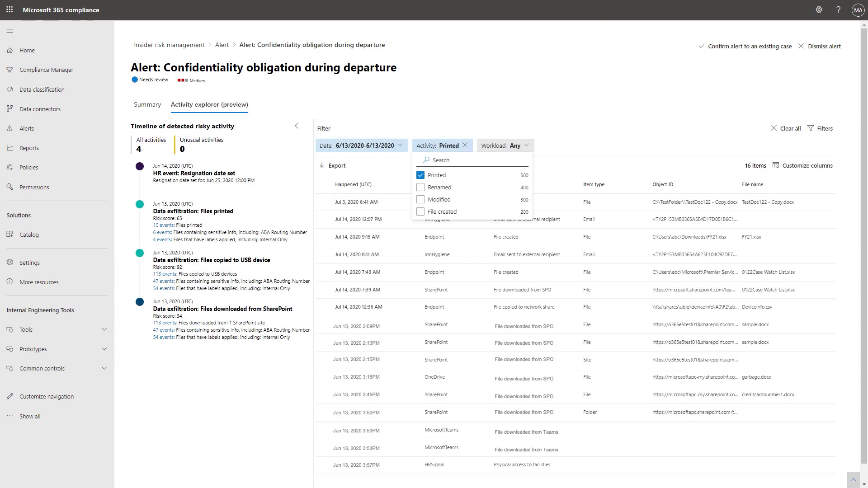
pyautogui.click(440, 146)
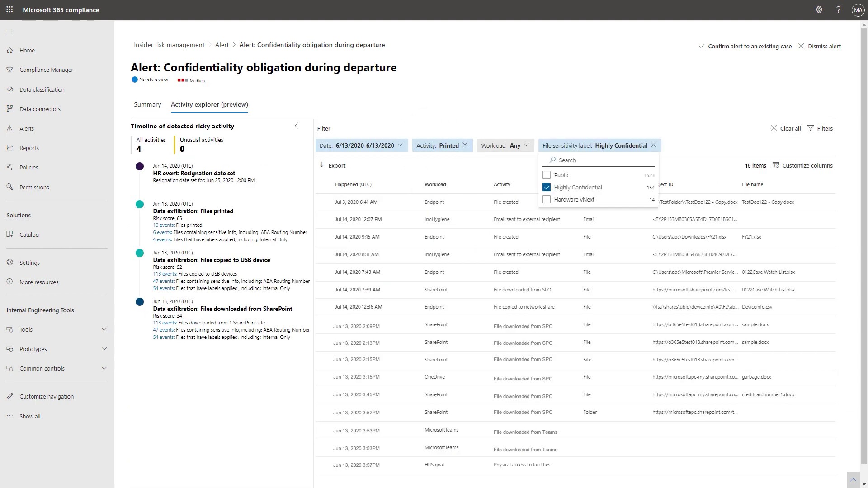
pyautogui.click(360, 239)
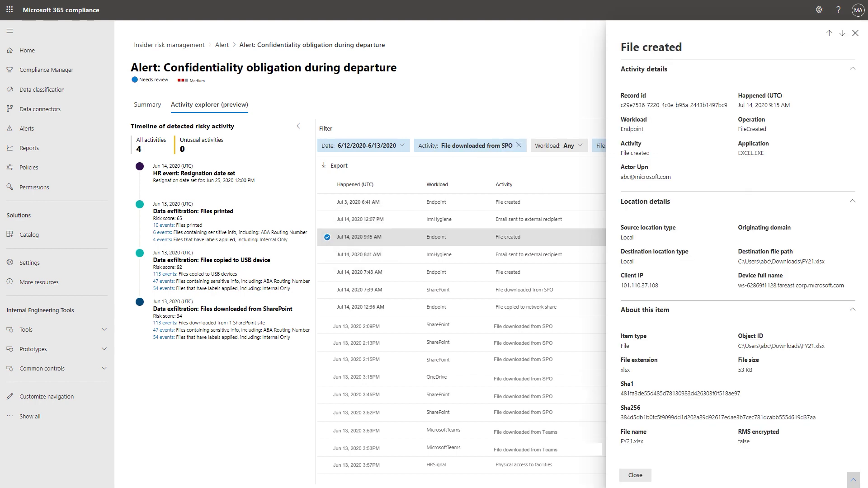
pyautogui.click(635, 475)
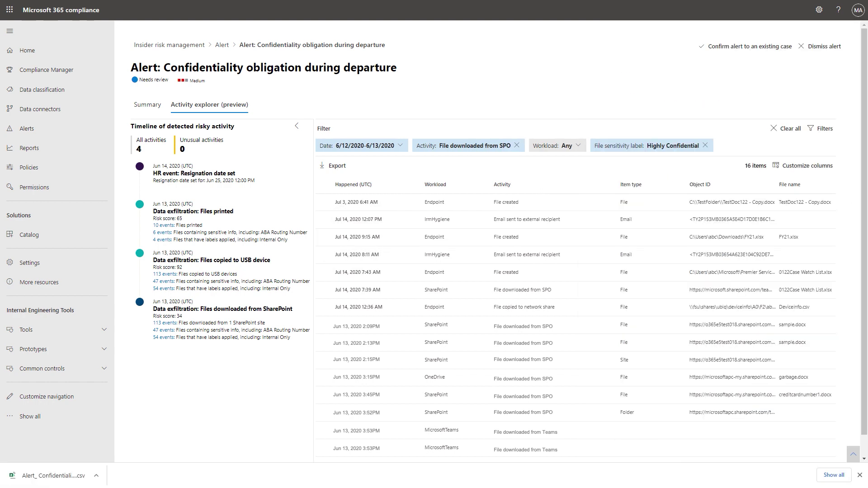